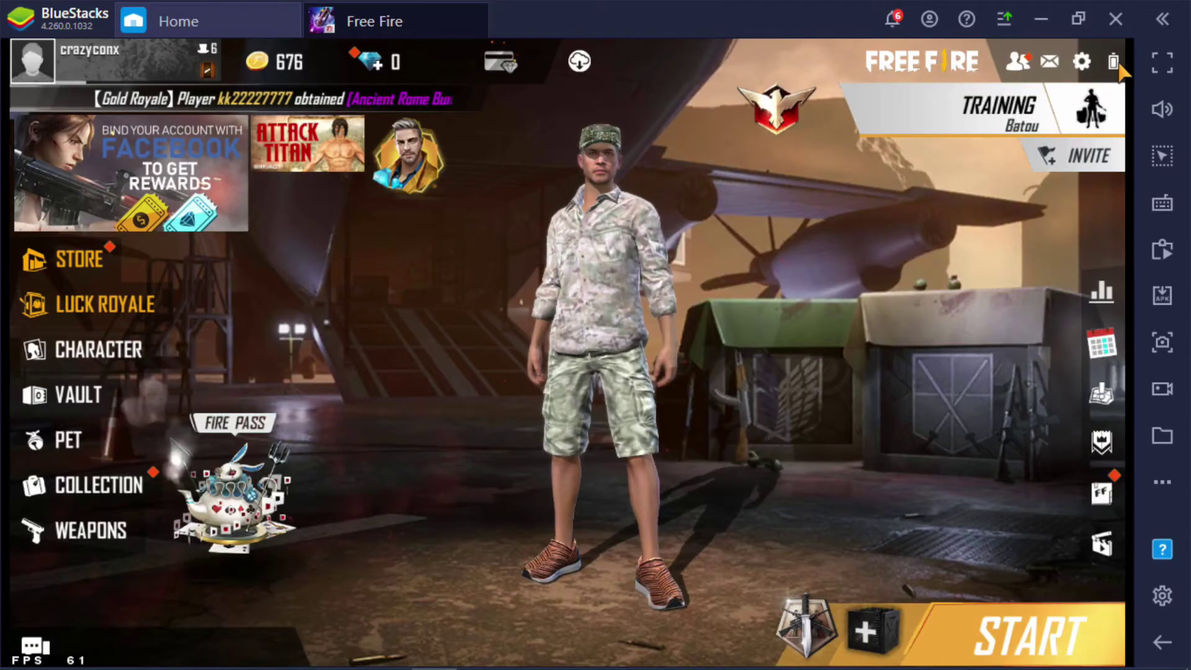
Open Free Fire's Custom HUD editor from the lobby settings' Controls section
left_click(1083, 62)
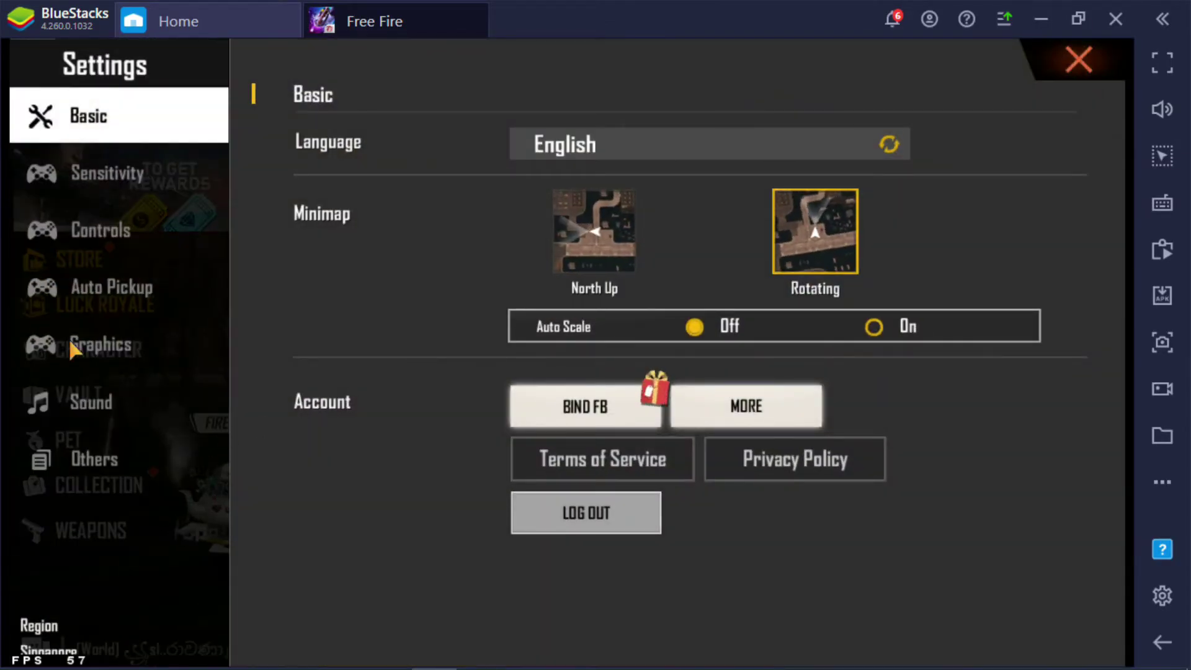
left_click(100, 229)
left_click(977, 615)
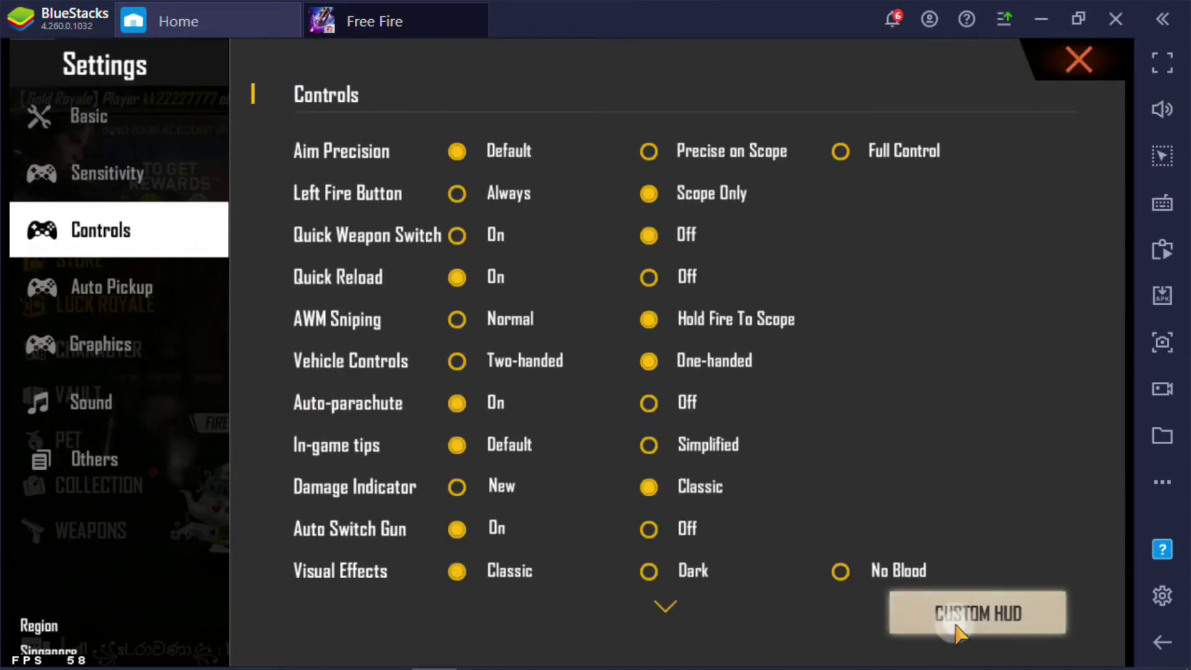
Resize the movement joystick to 10% and tuck it into the bottom-left corner
left_click_drag(200, 513, 414, 406)
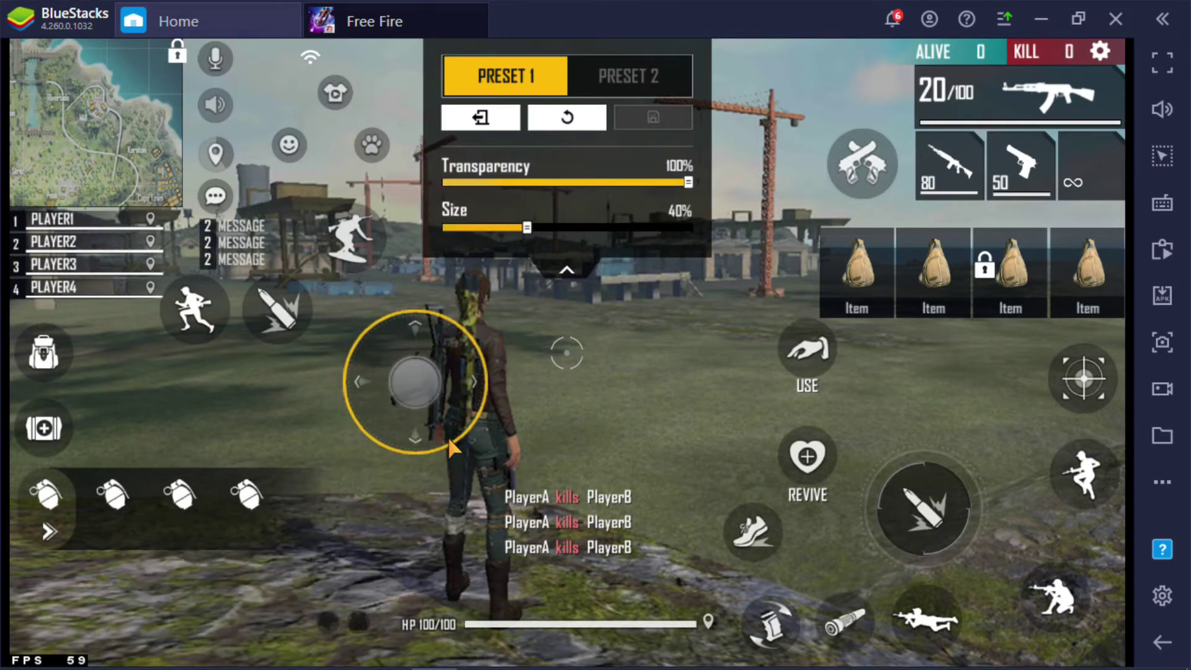
left_click_drag(527, 228, 445, 229)
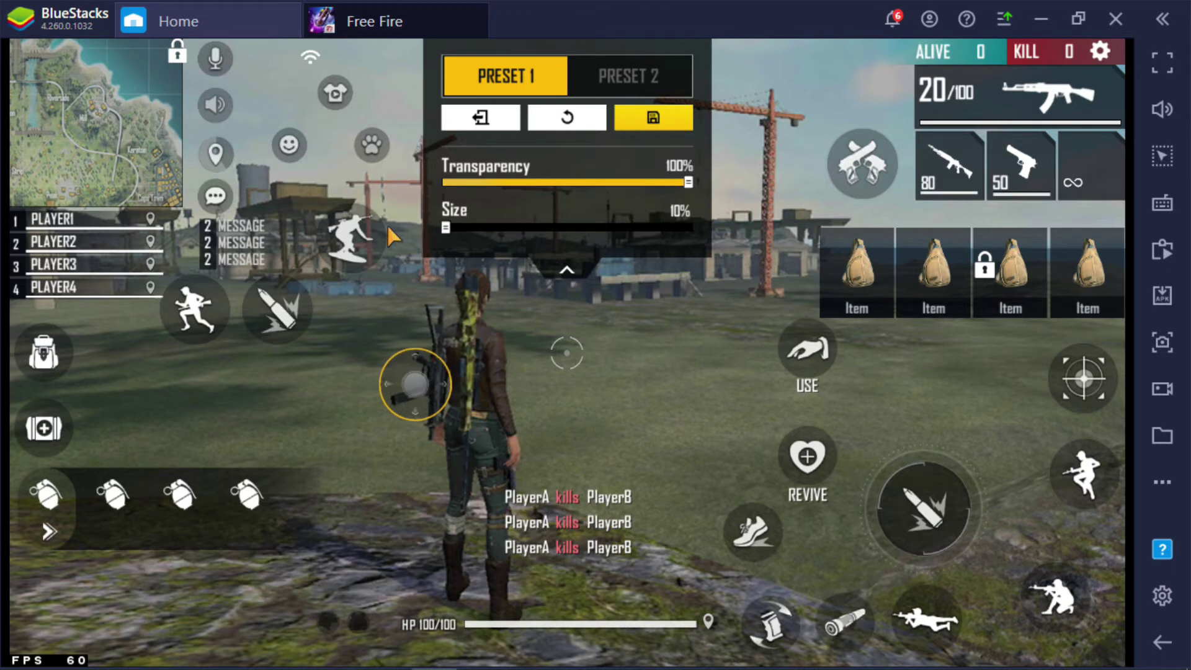
left_click_drag(405, 402, 182, 568)
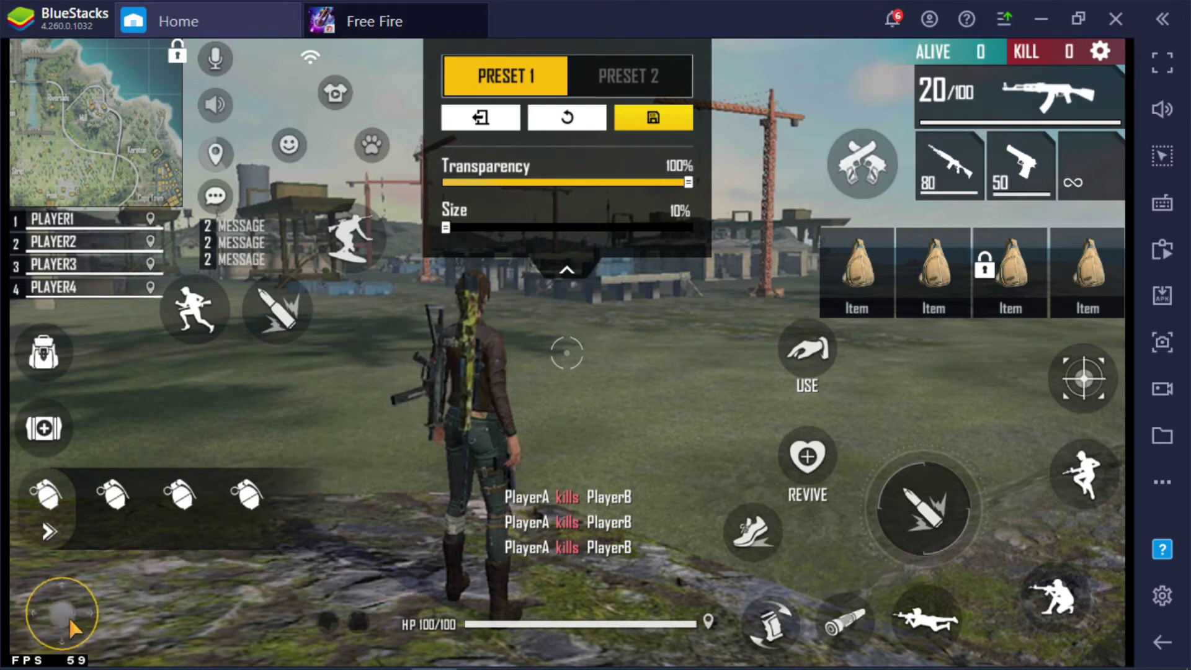
left_click_drag(69, 617, 44, 658)
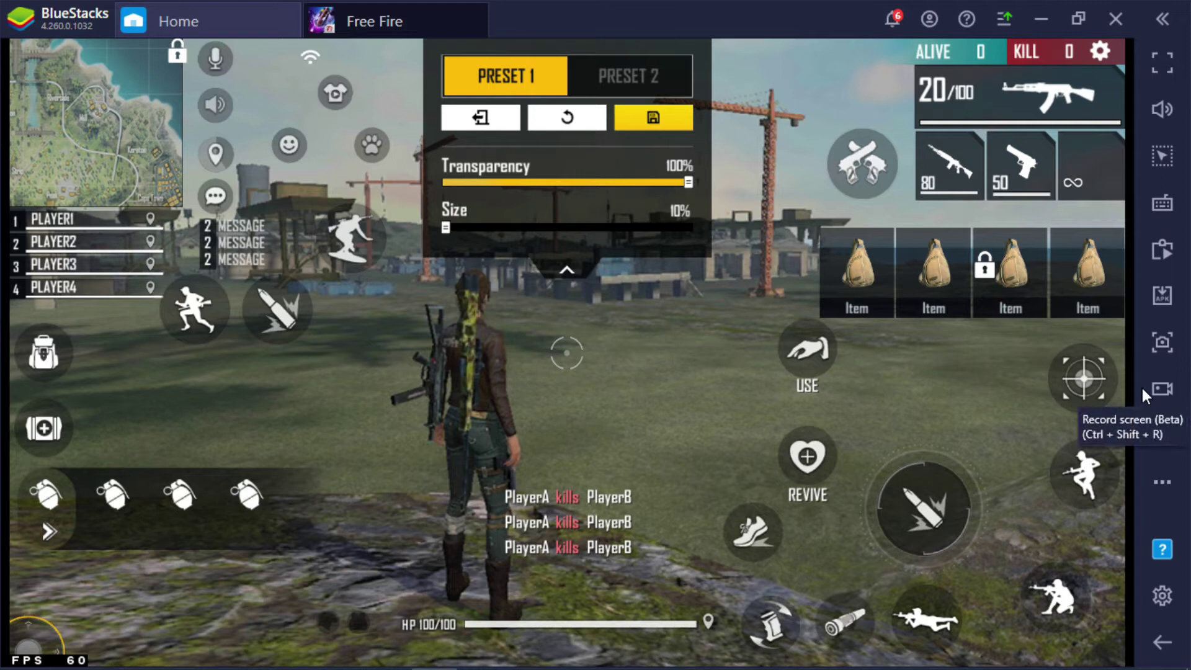
Save the HUD as Preset 1, then launch BlueStacks' advanced game controls editor
left_click(653, 118)
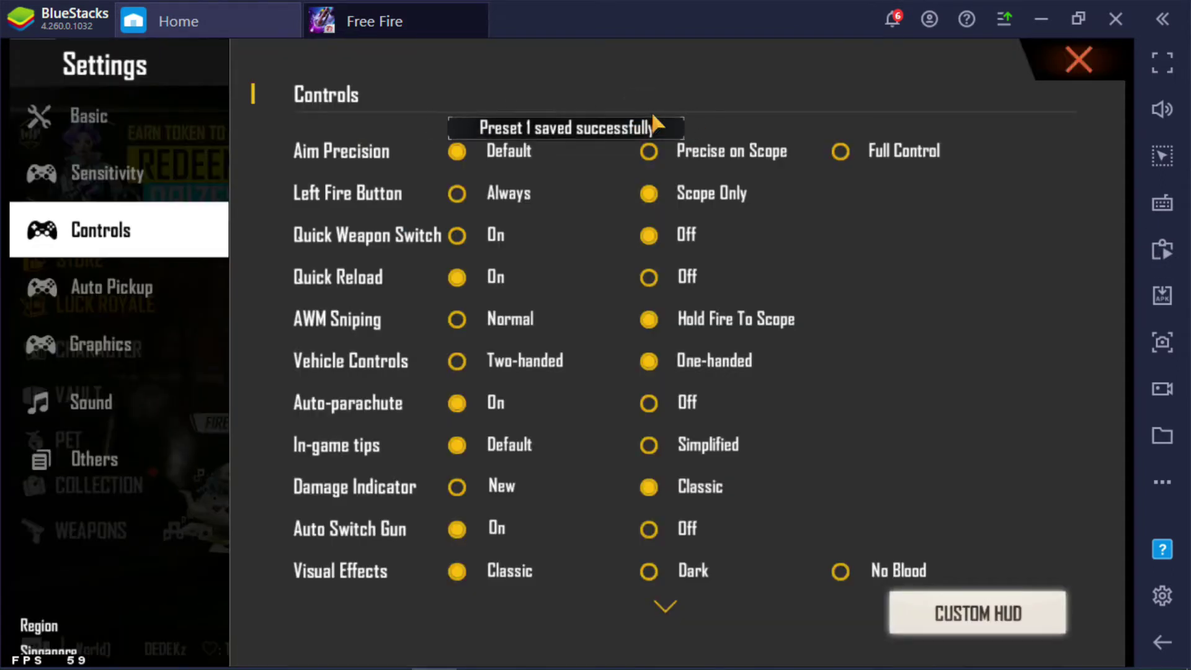
left_click(1078, 63)
left_click(1162, 203)
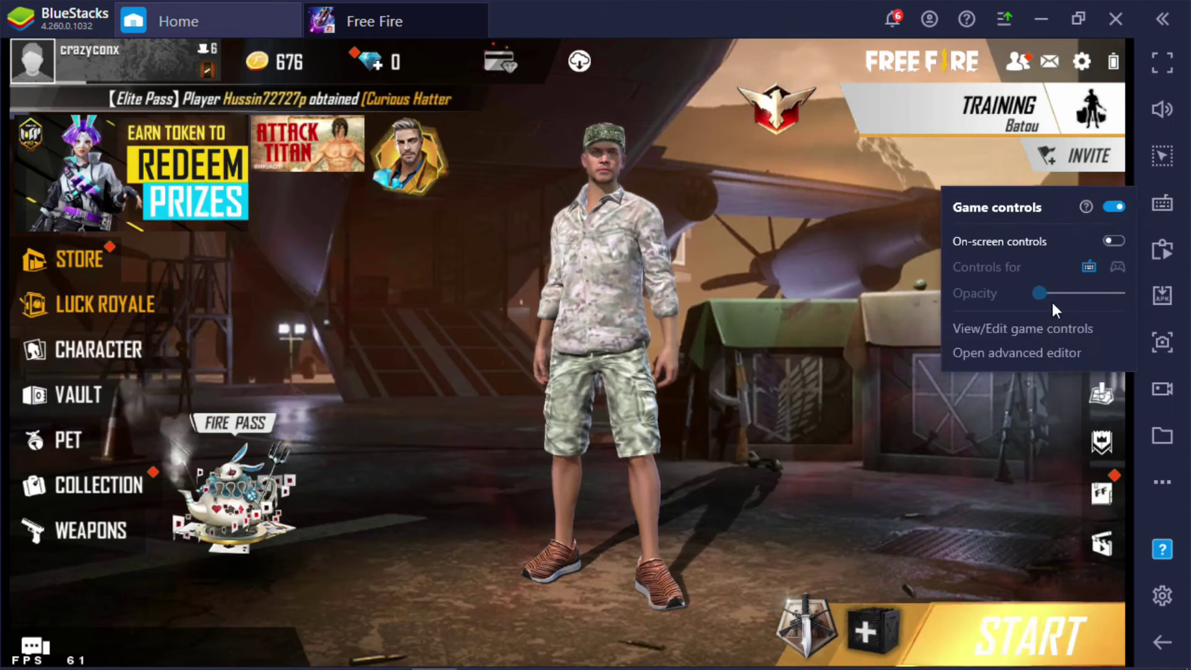
left_click(1040, 352)
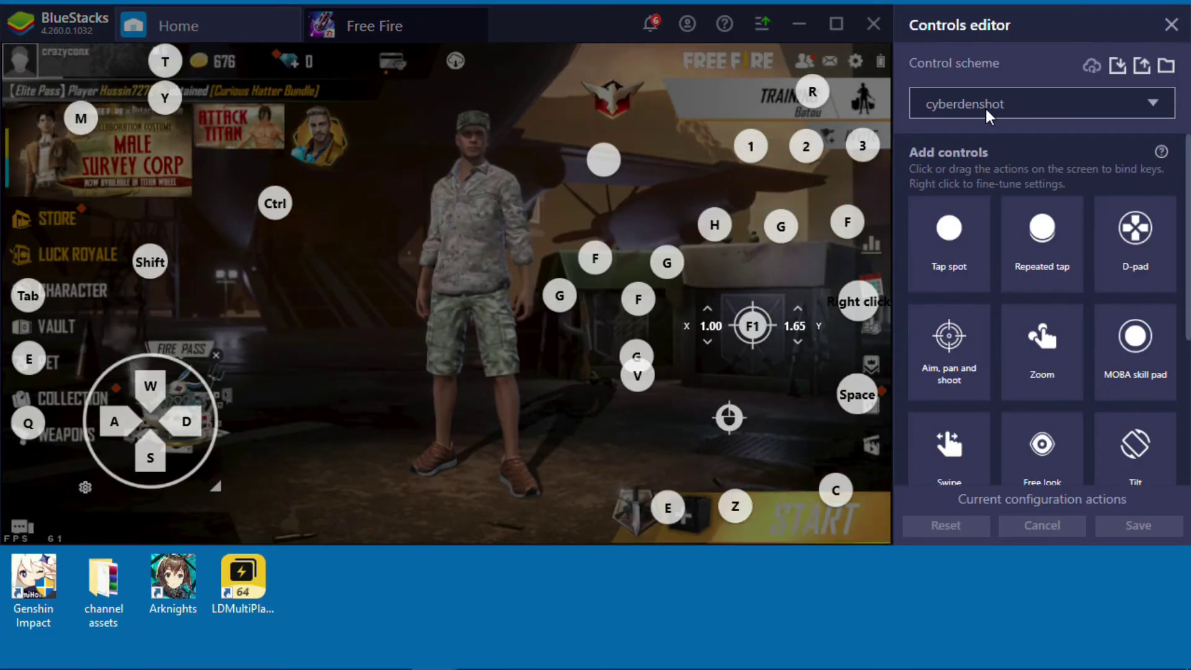
Give the F1 aim control X 84.42, Y 56.37, sensitivity 1/1.65, tweaks 458, and save
right_click(753, 327)
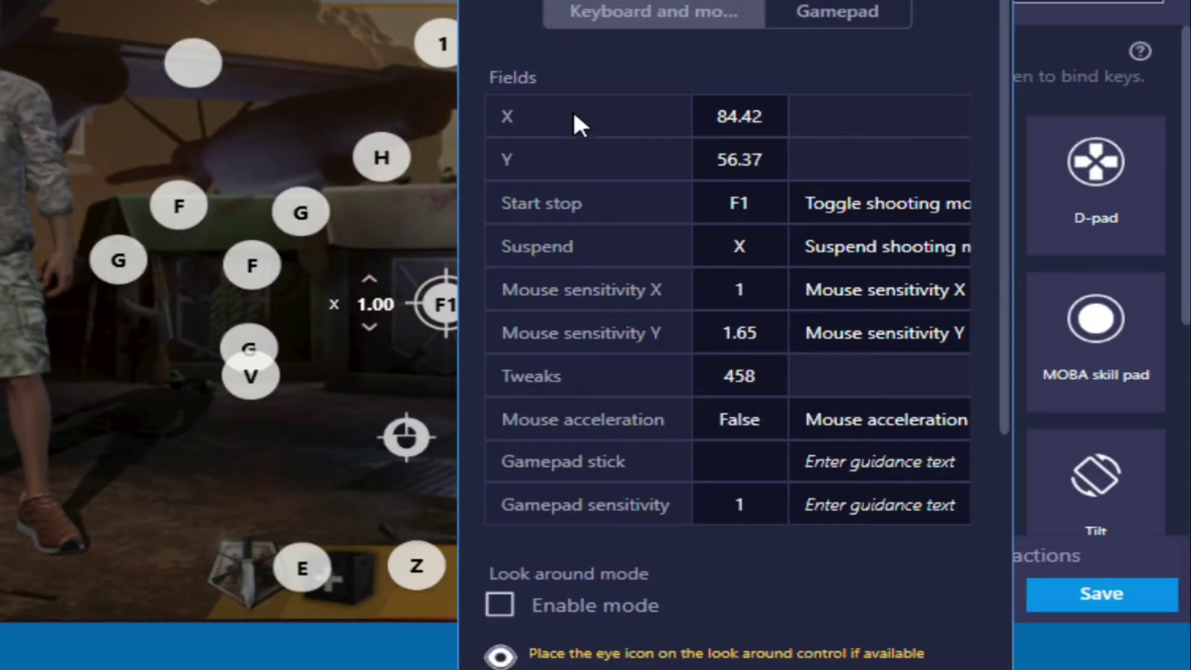
double_click(736, 116)
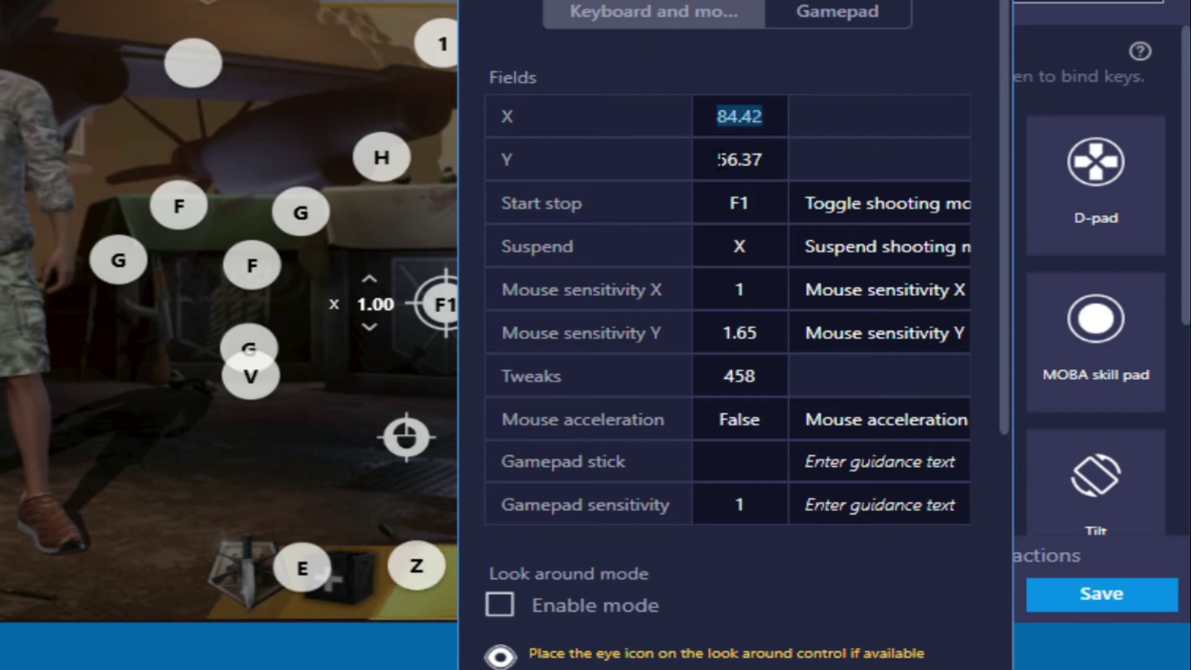
left_click(720, 159)
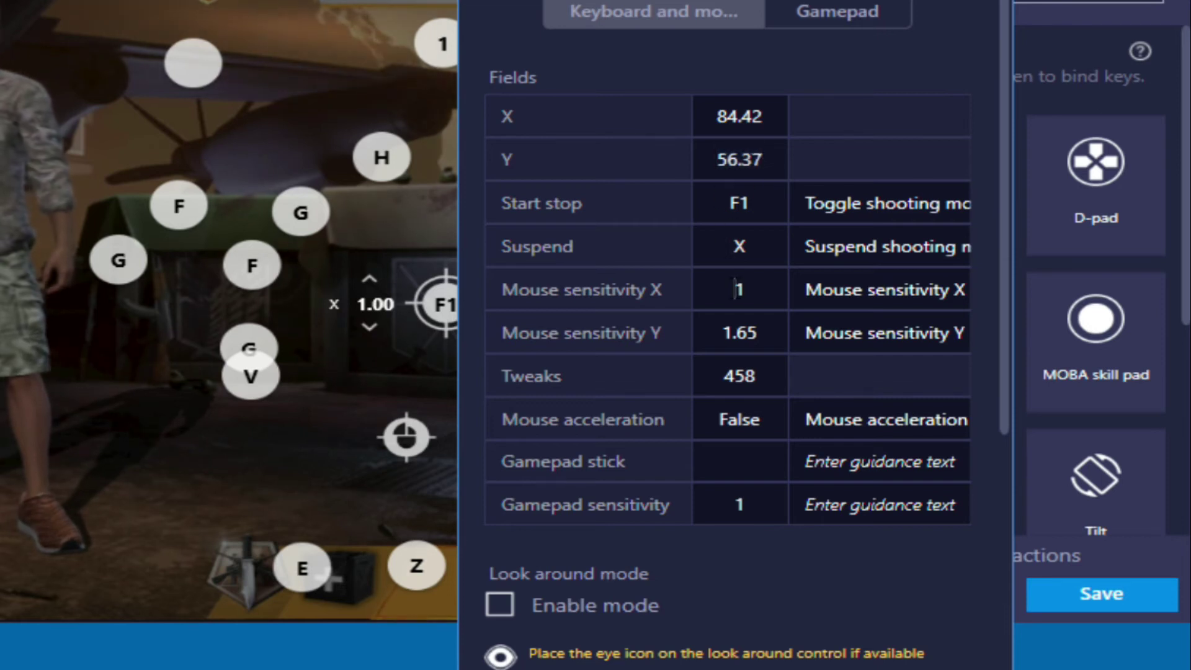
double_click(740, 289)
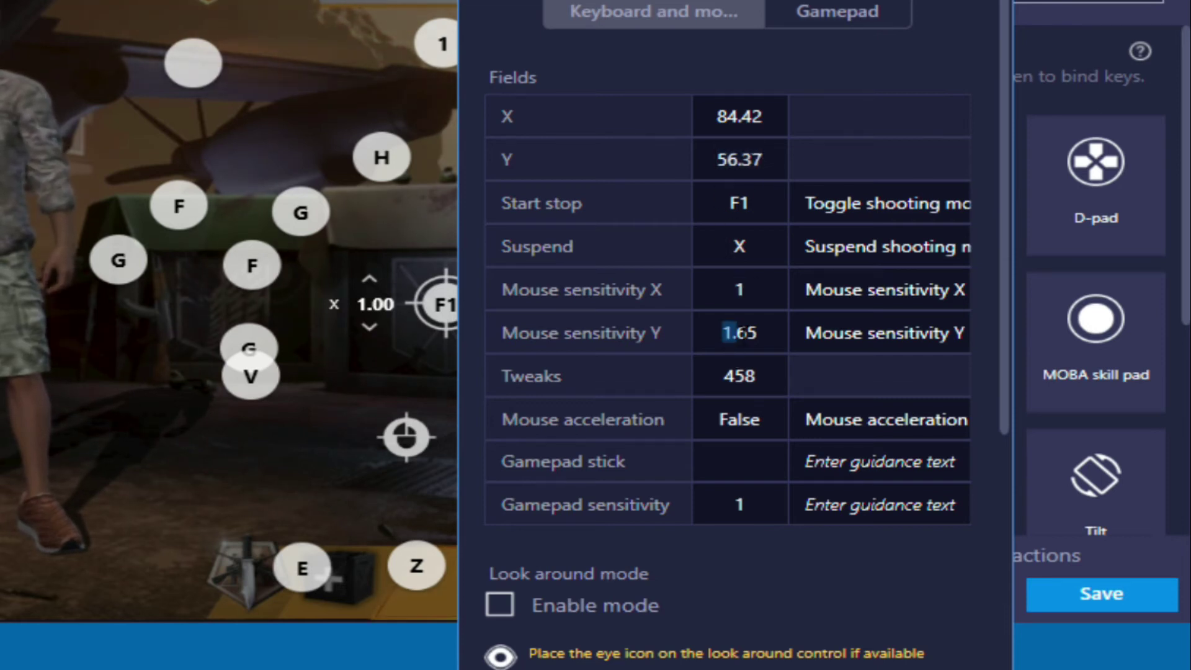
left_click(725, 376)
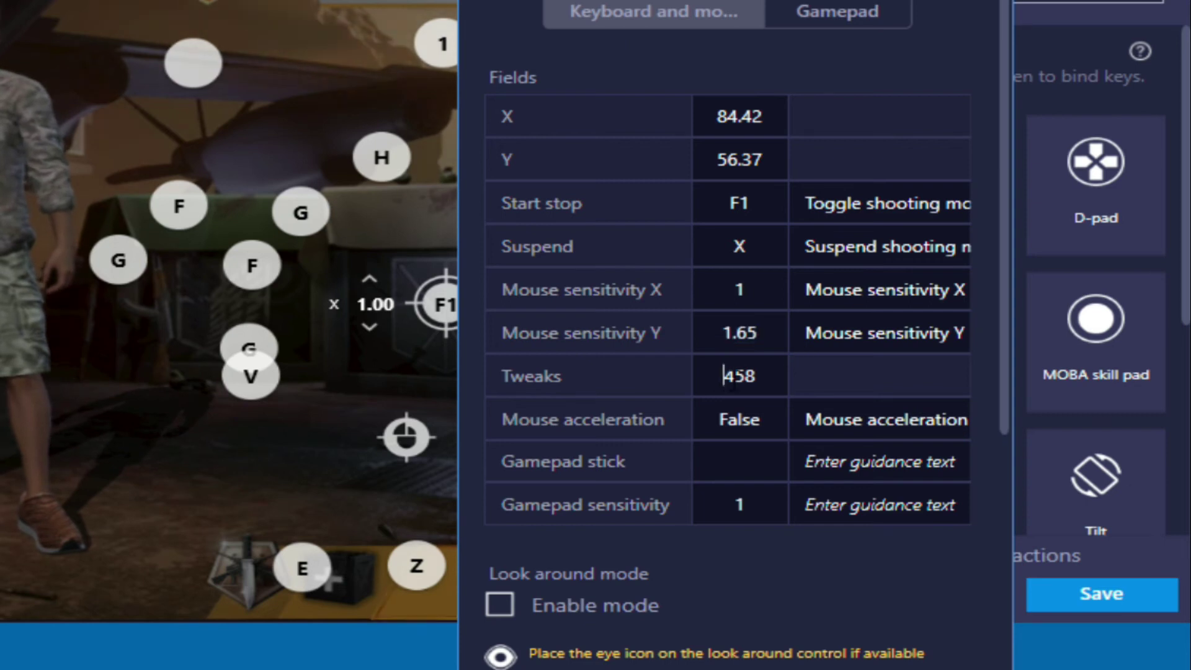
left_click_drag(724, 376, 777, 381)
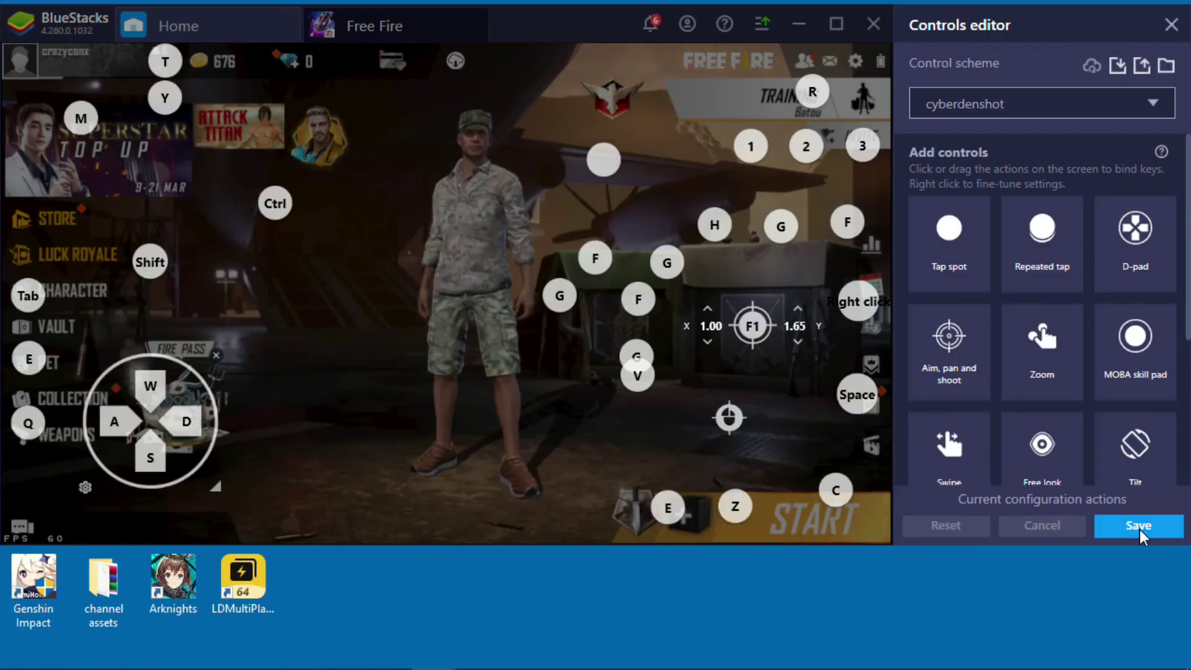
left_click(1140, 530)
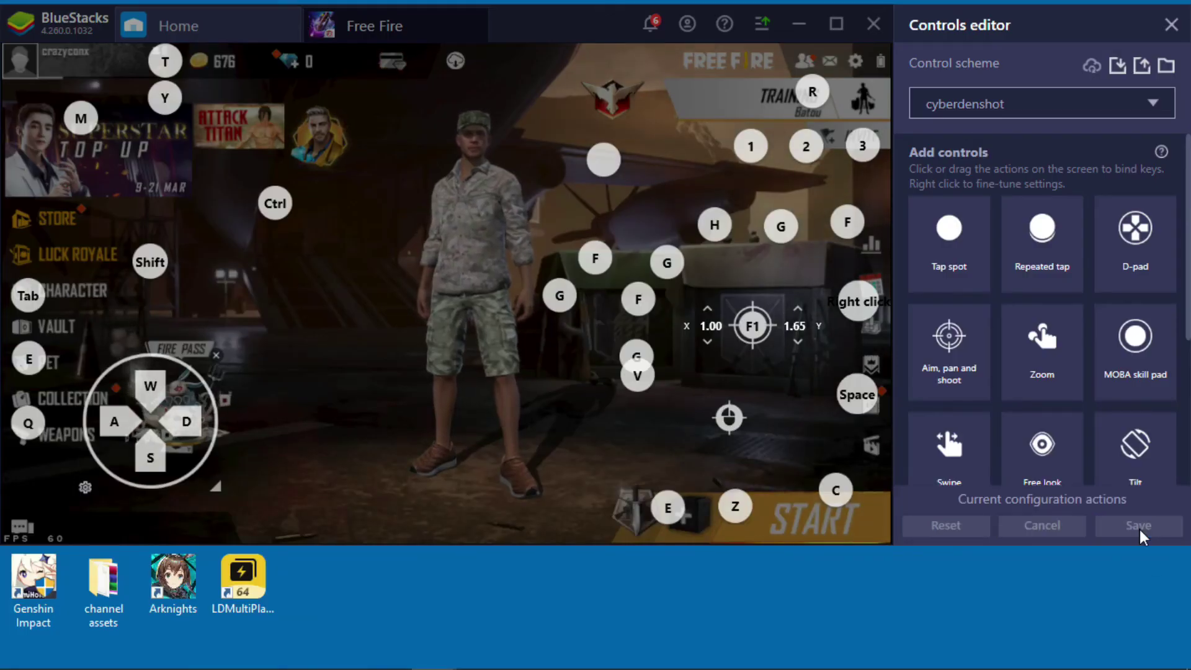